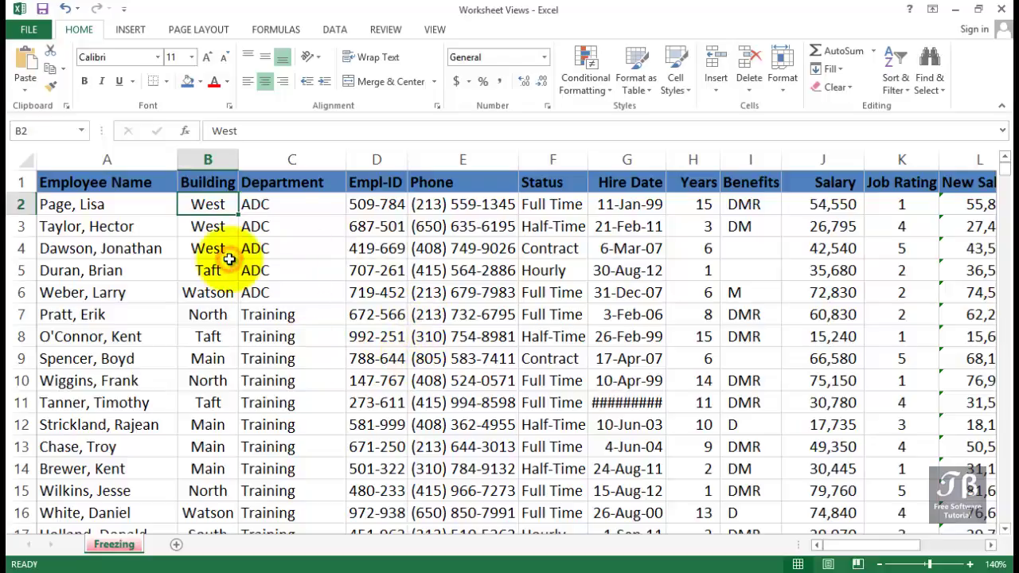
- Scroll through the employee table and select cell A6, cell A1, header row 1, then cell A4
left_click(170, 292)
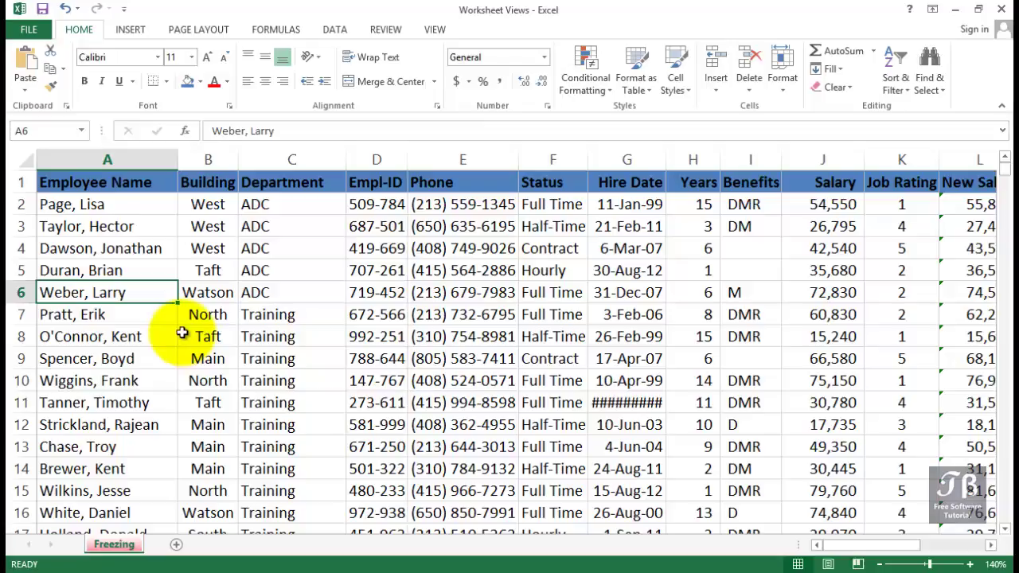
scroll(183, 333, "down", 7)
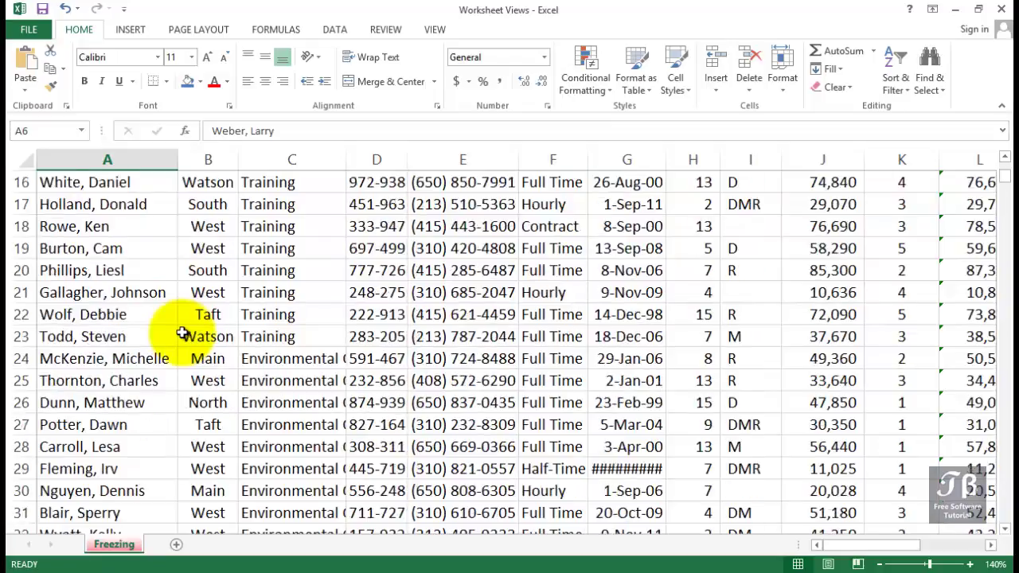
scroll(182, 333, "down", 1)
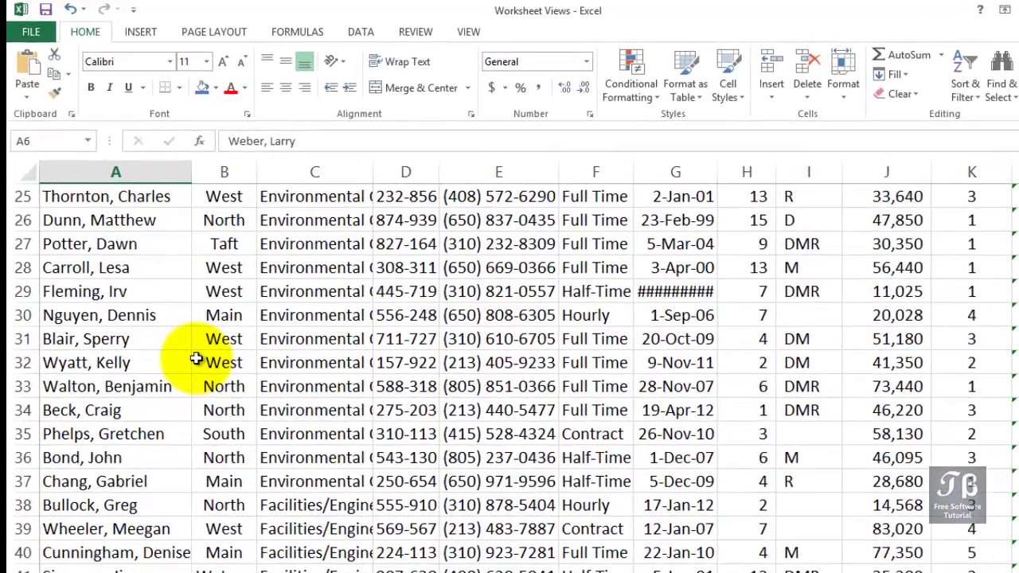
scroll(196, 359, "up", 6)
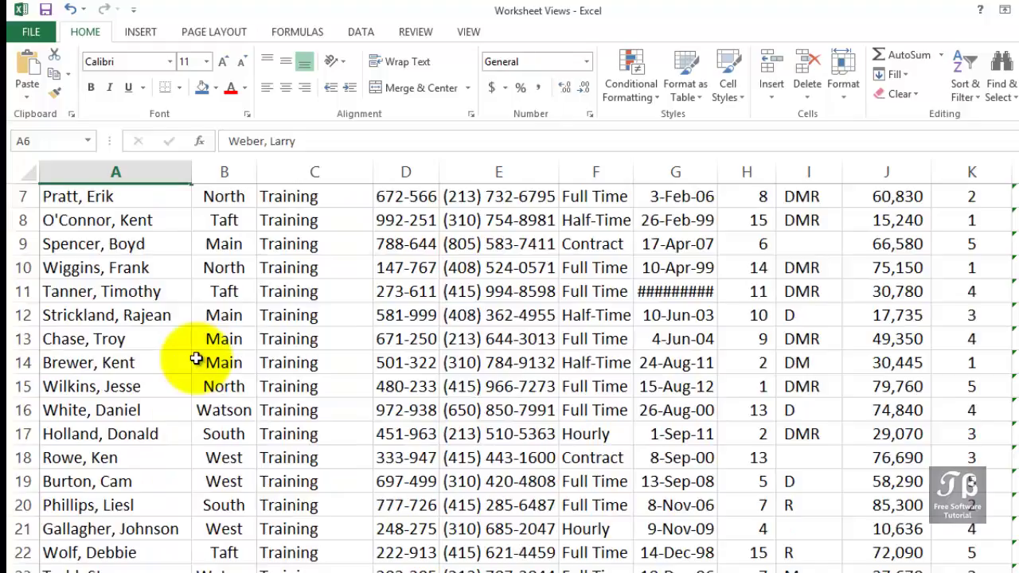
scroll(196, 359, "up", 1)
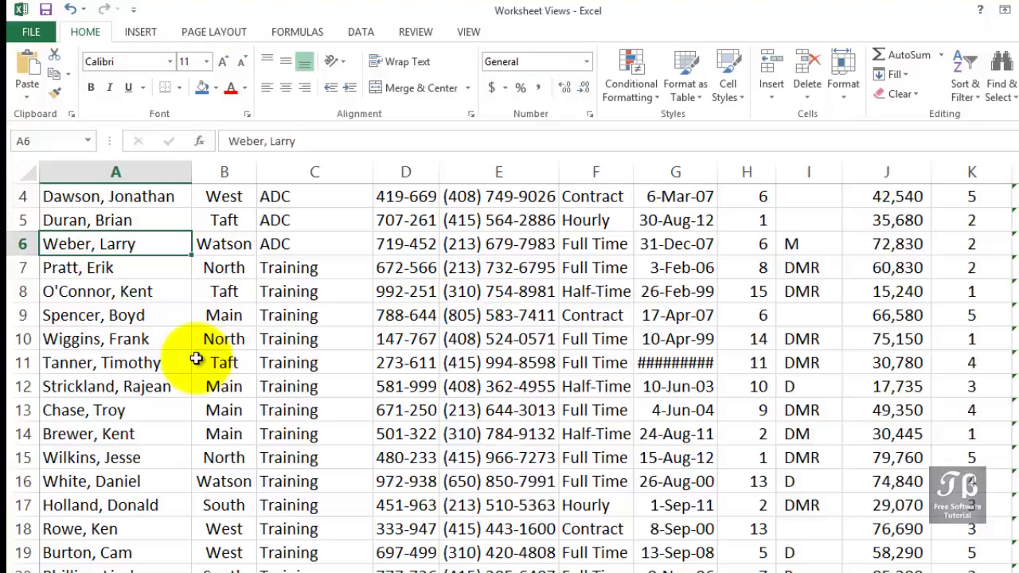
scroll(196, 359, "up", 1)
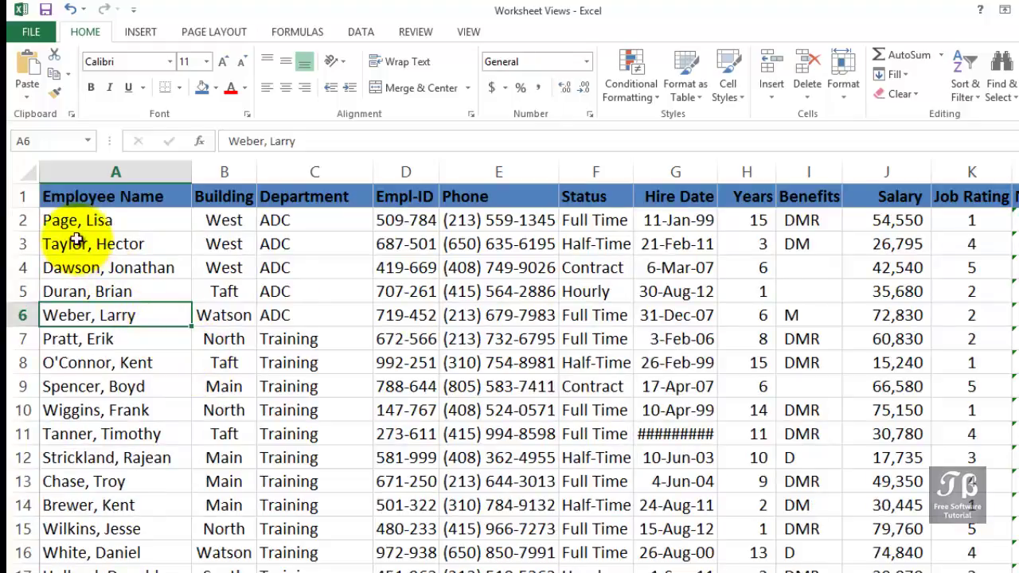
left_click(73, 199)
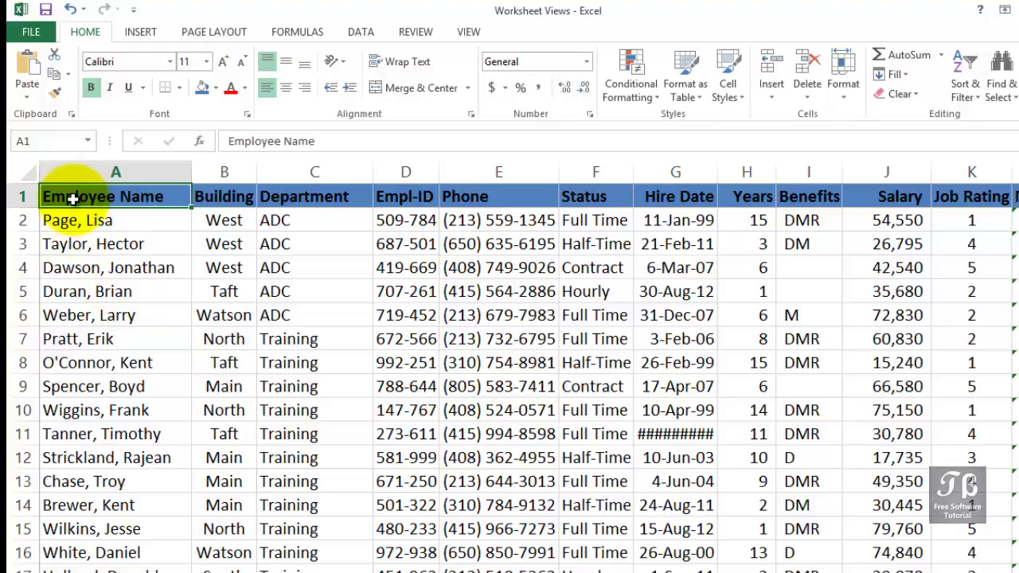
left_click(24, 196)
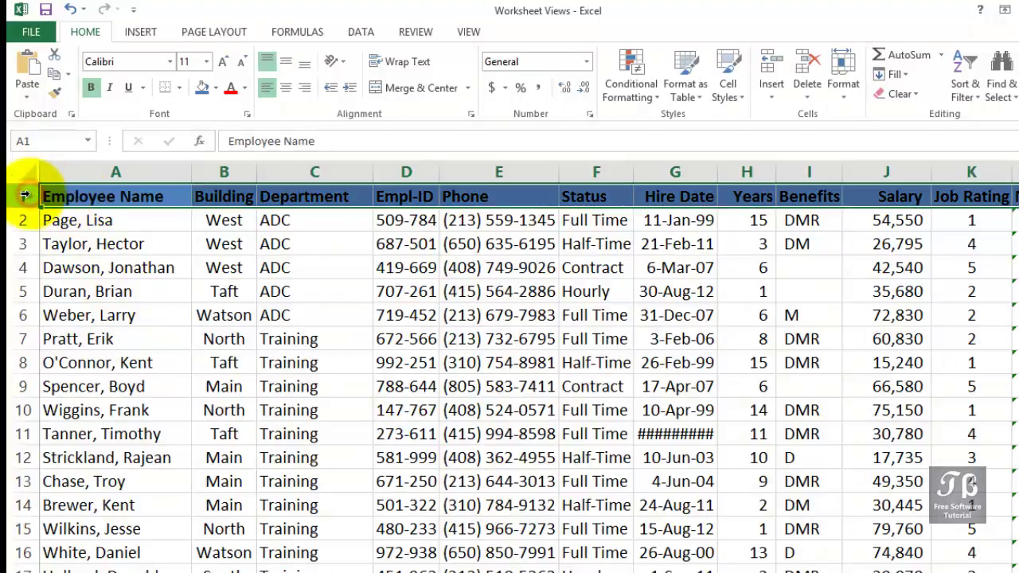
left_click(91, 268)
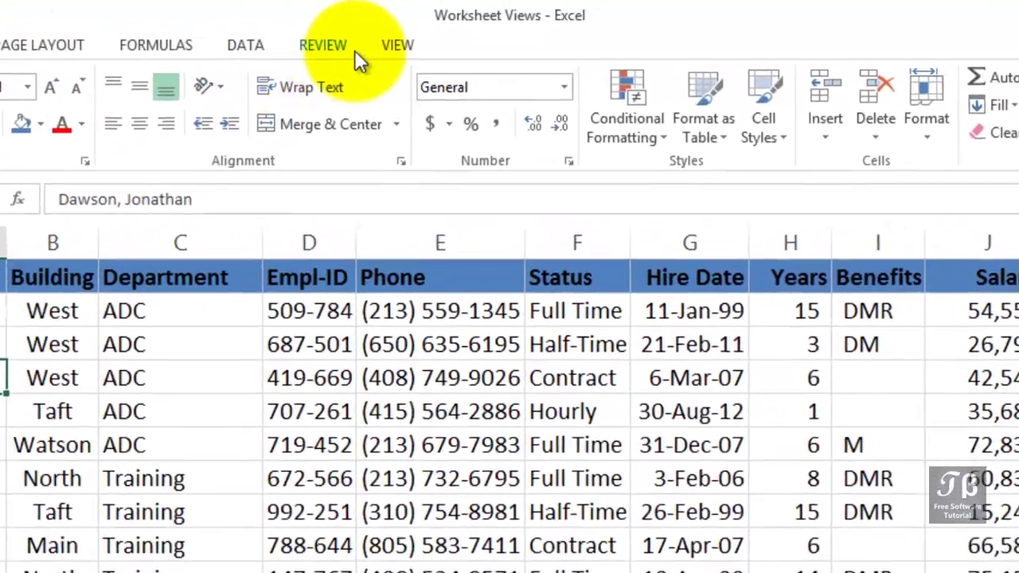
- Apply Freeze Top Row from the View tab's Freeze Panes options
left_click(468, 33)
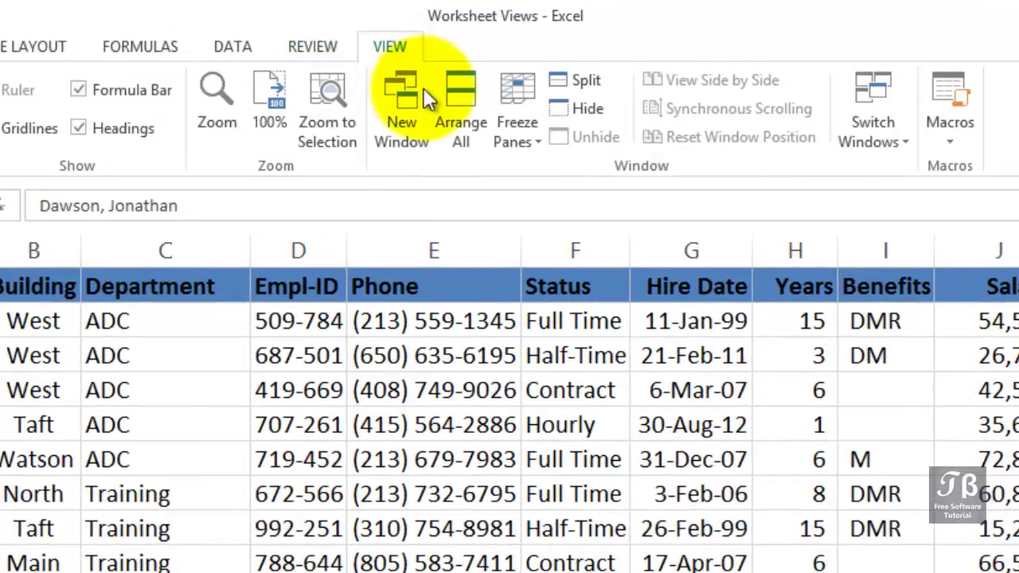
left_click(514, 134)
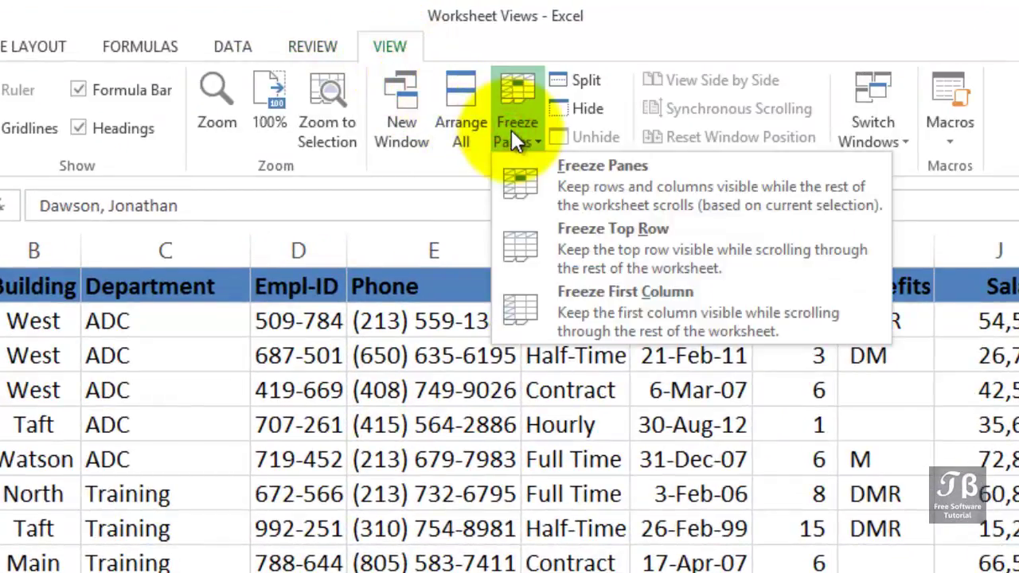
left_click(549, 236)
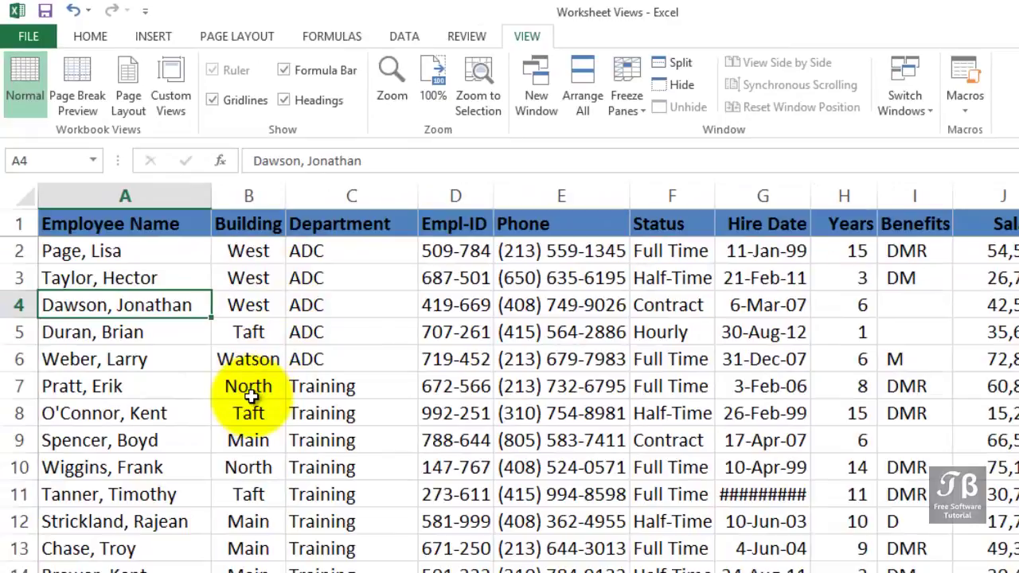
scroll(119, 454, "down", 1)
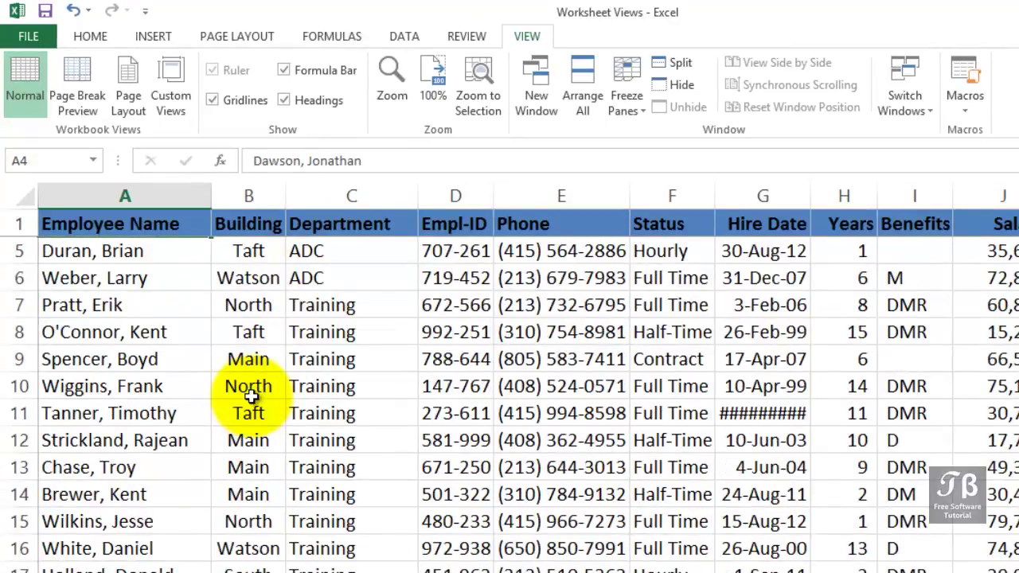
scroll(251, 395, "up", 1)
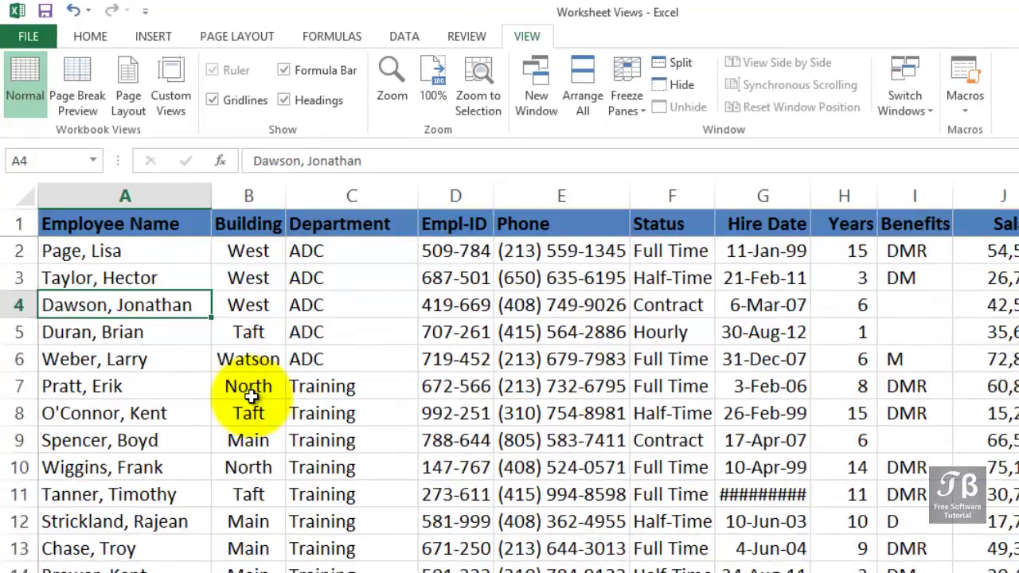
scroll(251, 396, "down", 4)
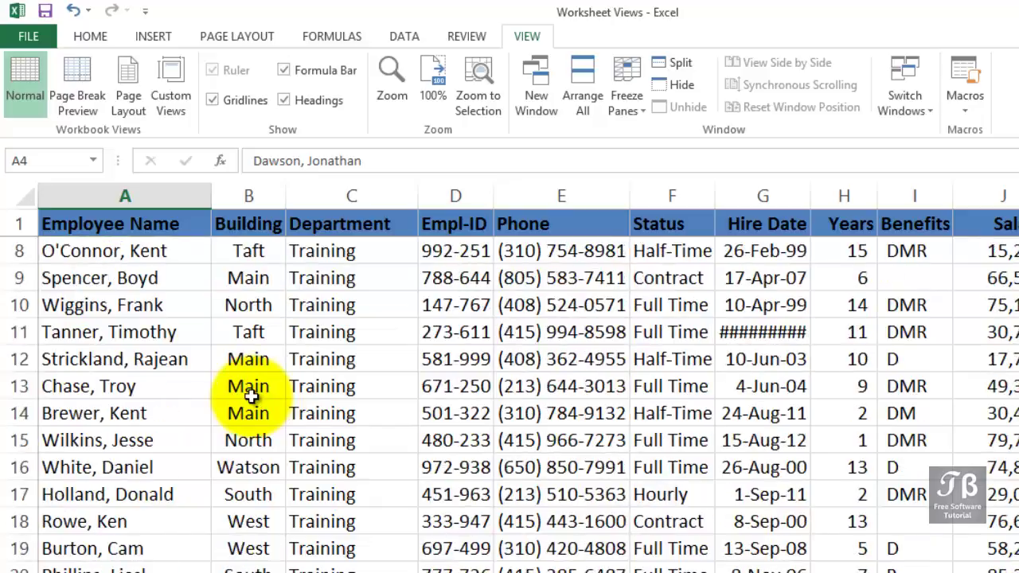
scroll(251, 395, "down", 5)
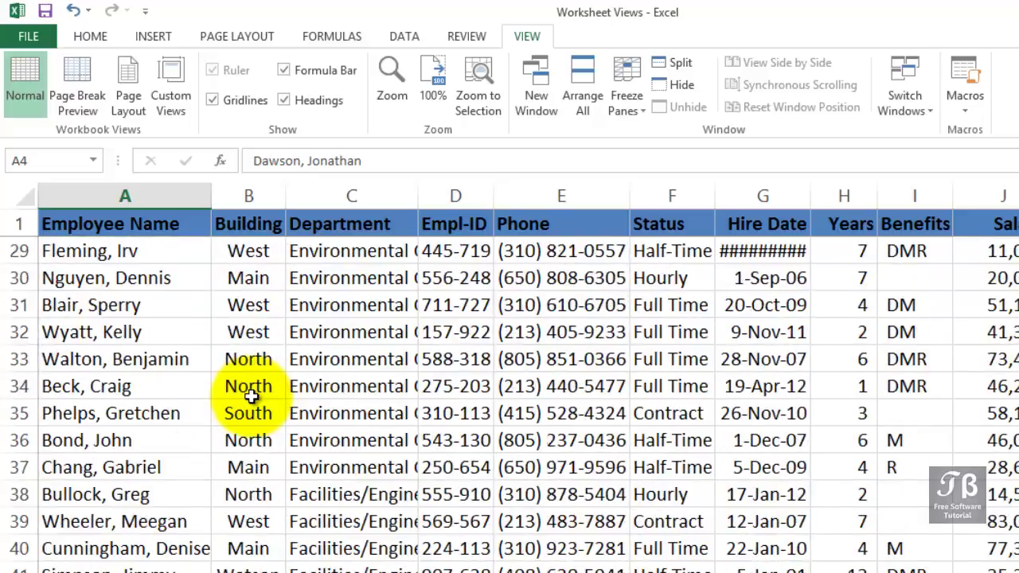
scroll(251, 396, "down", 8)
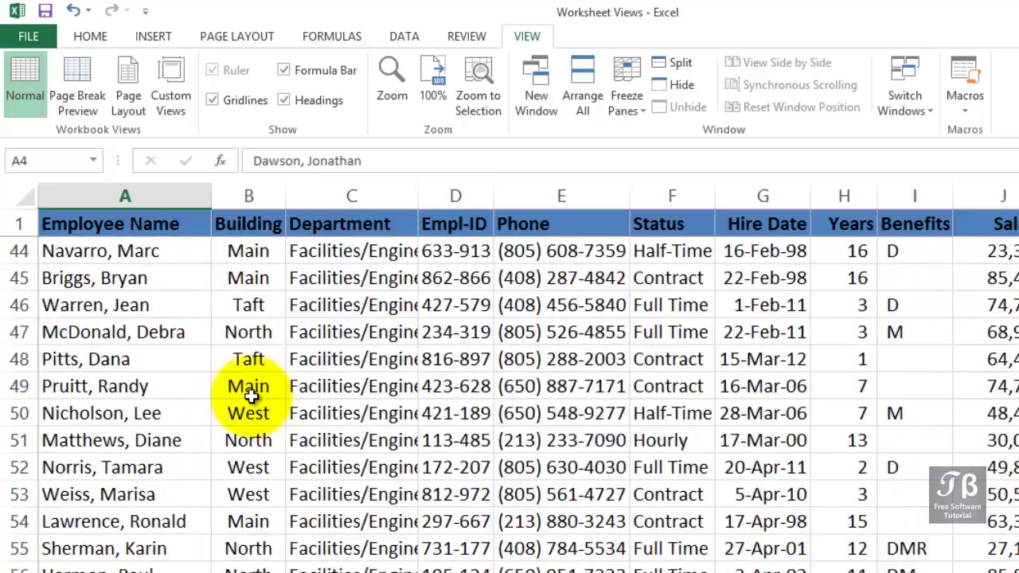
scroll(251, 395, "down", 1)
scroll(251, 395, "up", 7)
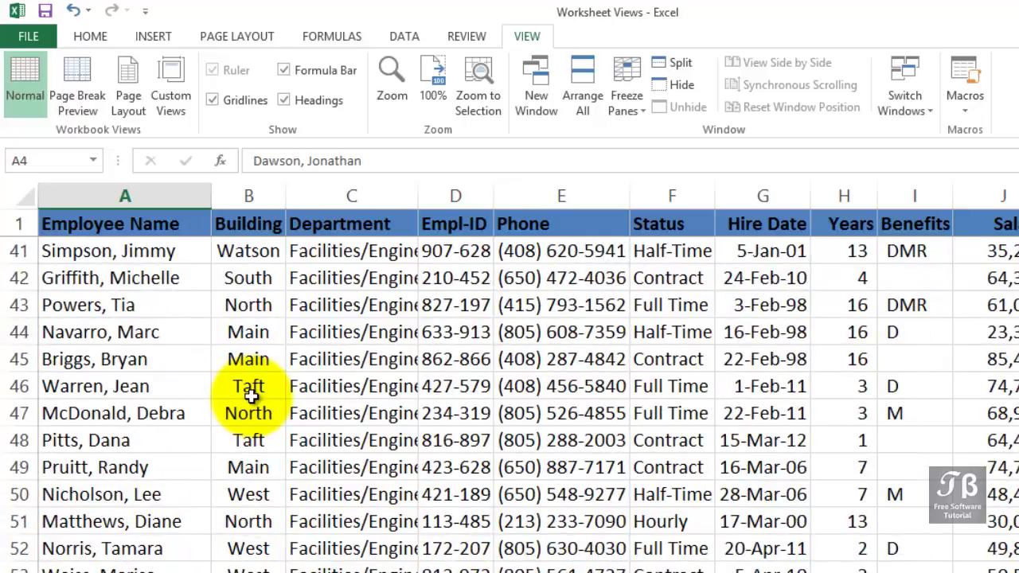
scroll(250, 396, "up", 8)
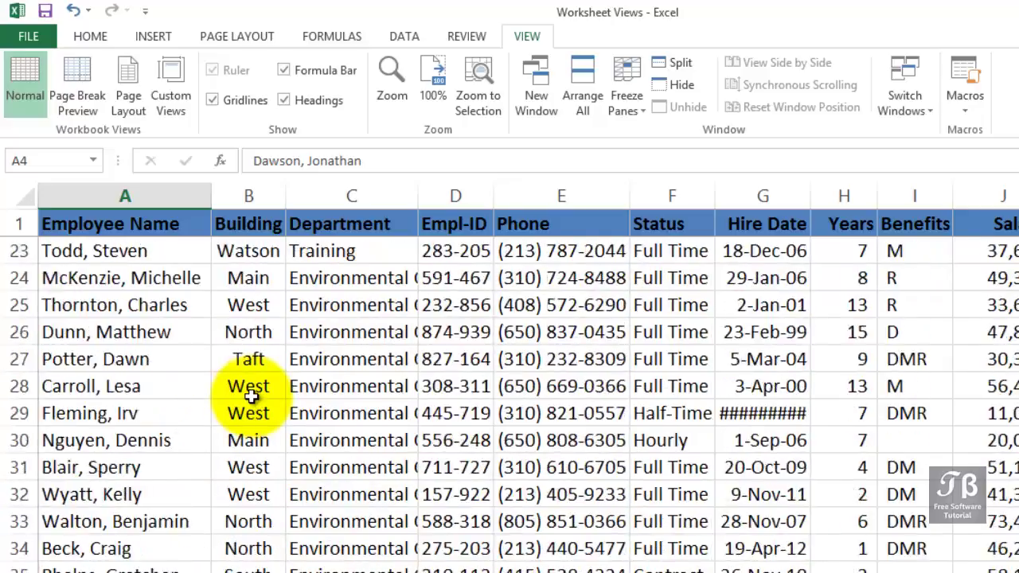
scroll(251, 396, "up", 3)
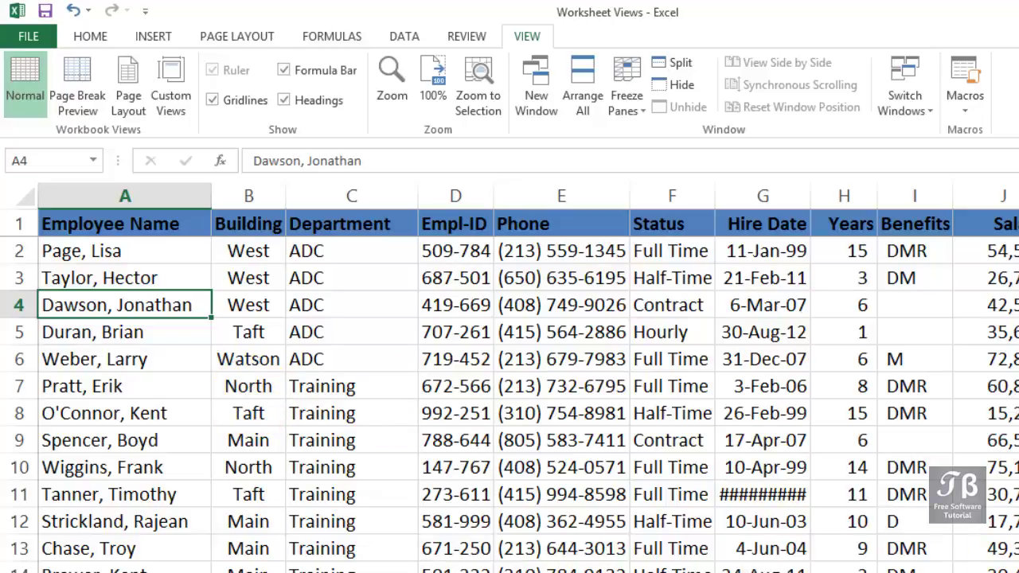
scroll(510, 377, "up", 3)
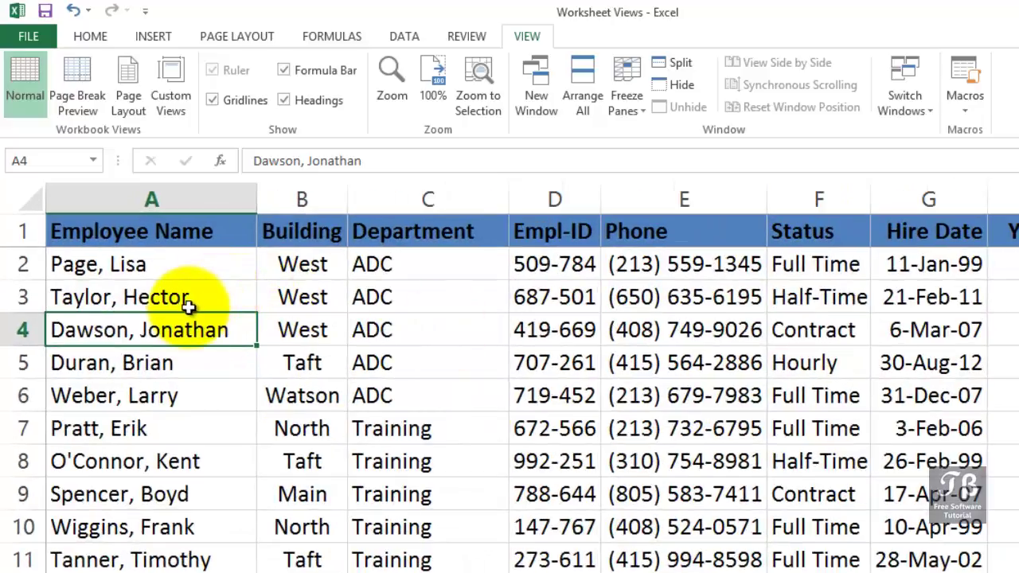
scroll(211, 346, "down", 2)
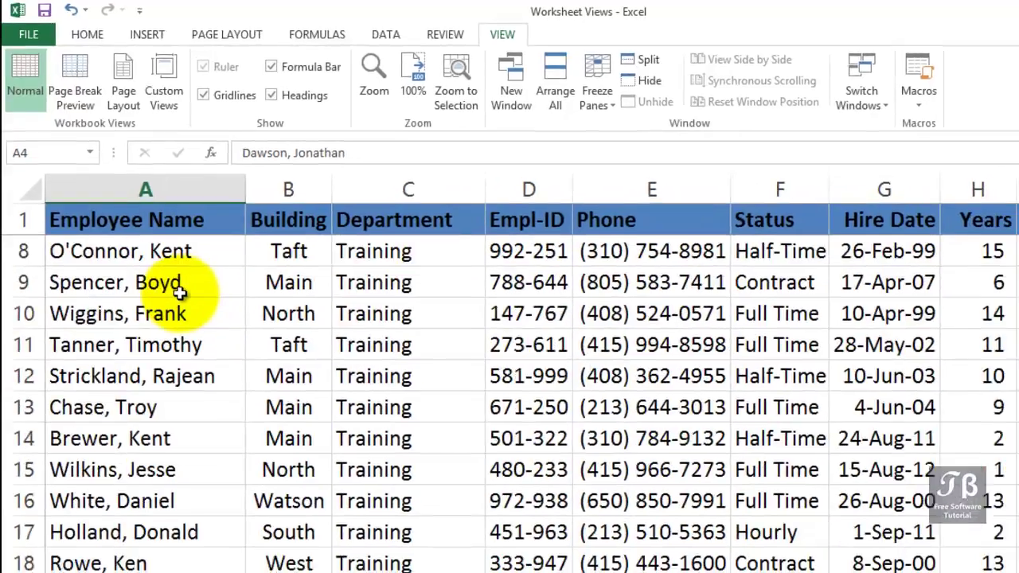
scroll(203, 318, "up", 3)
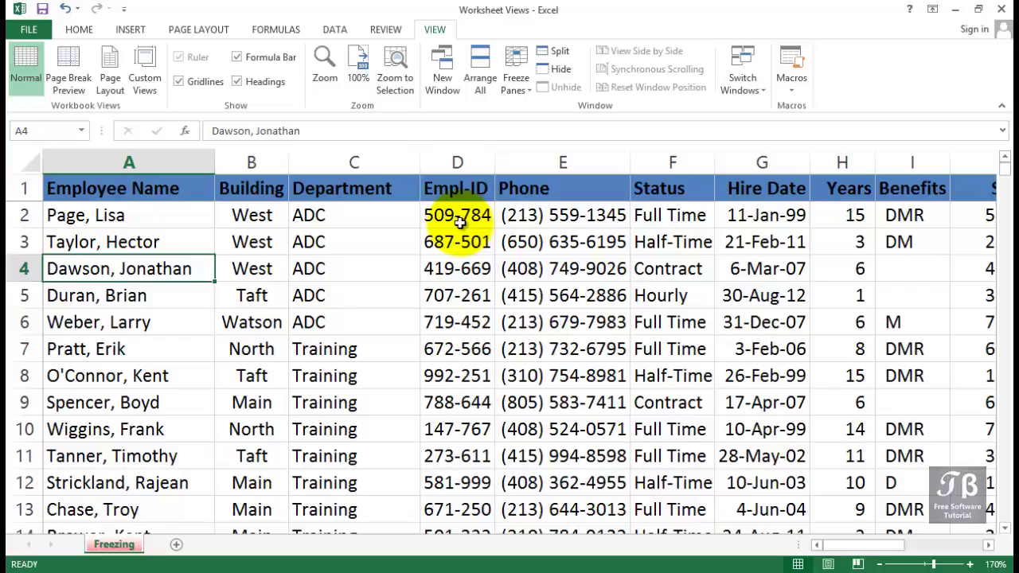
- Choose Unfreeze Panes so header row 1 no longer stays locked
left_click(513, 75)
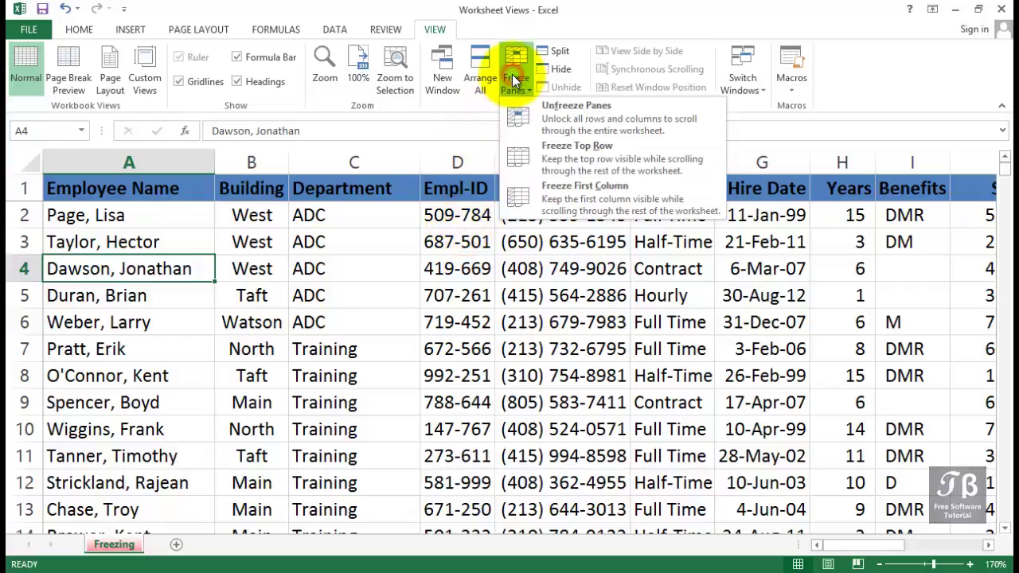
left_click(542, 125)
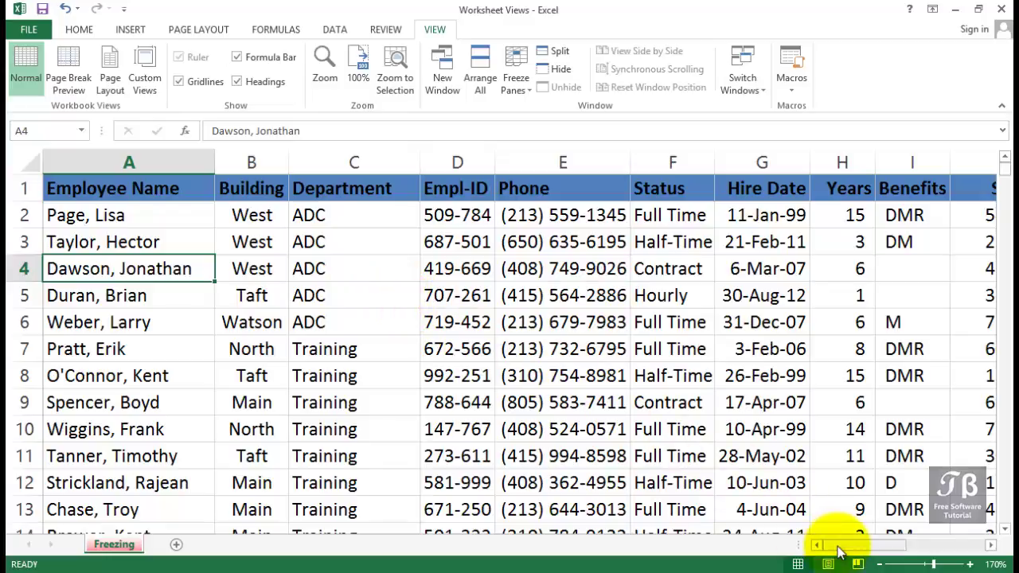
left_click_drag(844, 551, 869, 553)
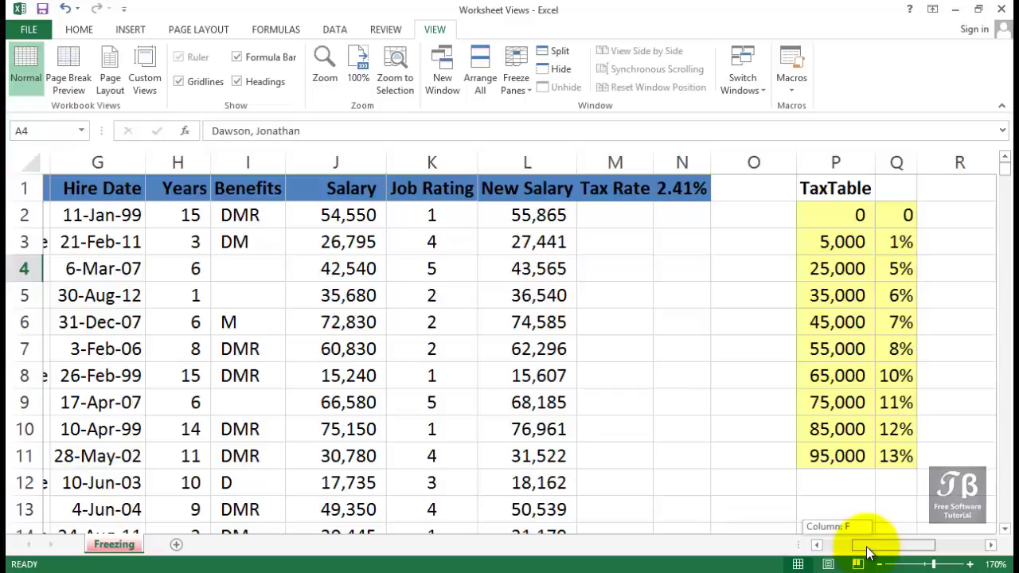
left_click_drag(869, 553, 825, 555)
left_click_drag(194, 221, 155, 418)
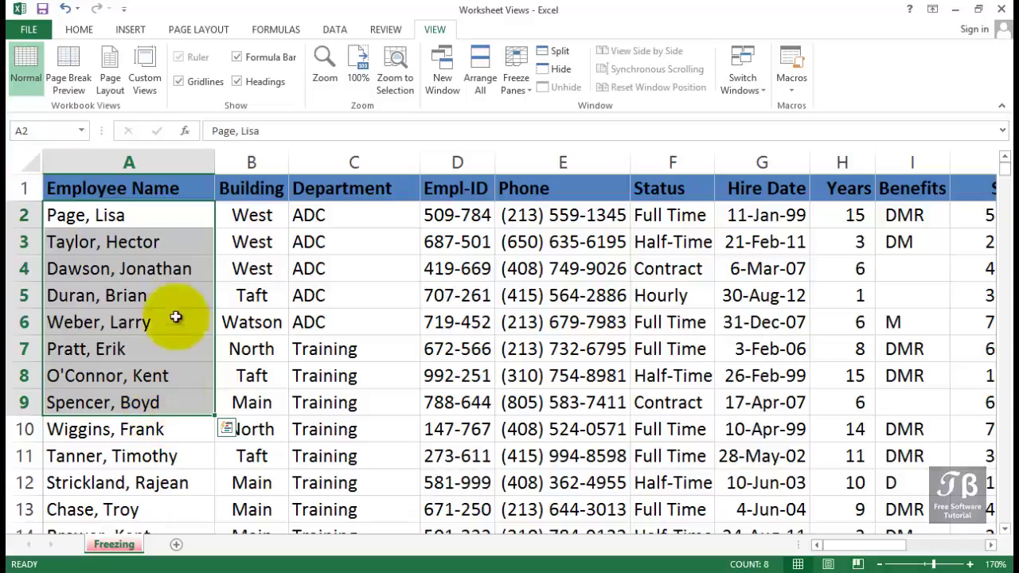
- Select column A, then row 1, and finally cell B2 as the freeze anchor
left_click(176, 161)
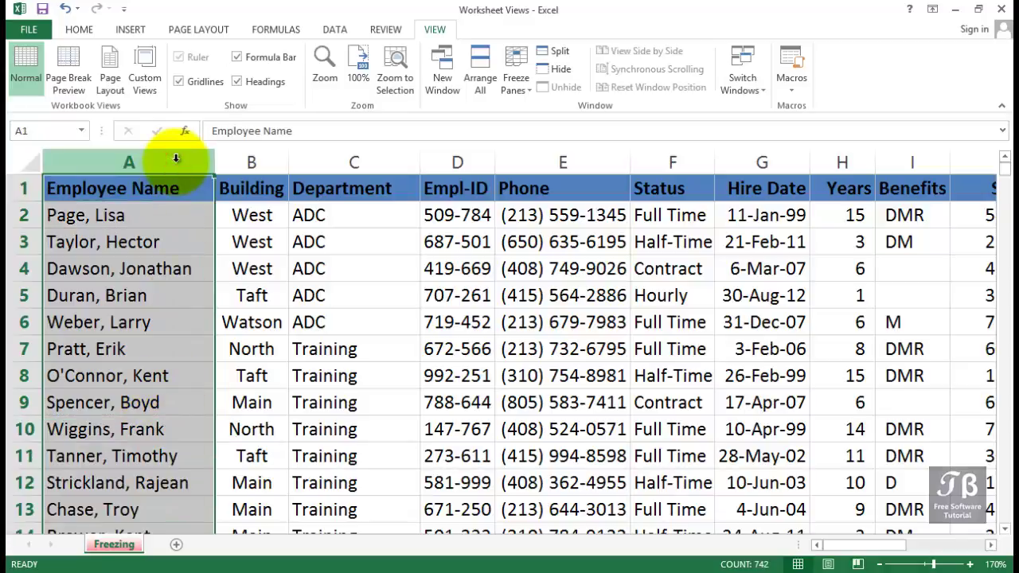
left_click(18, 188)
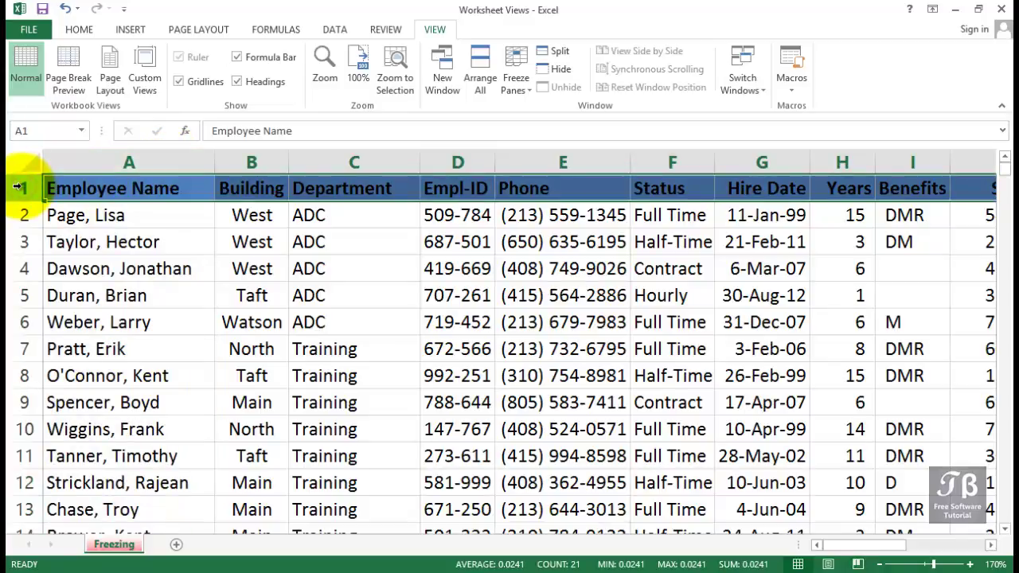
left_click(257, 219)
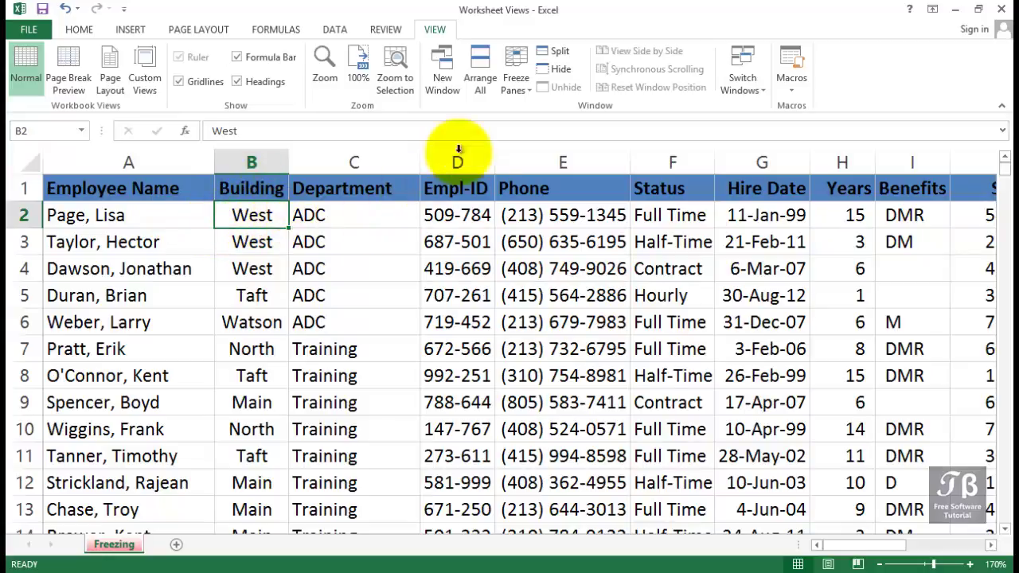
- Freeze panes at B2, locking row 1 and the Employee Name column A
left_click(526, 92)
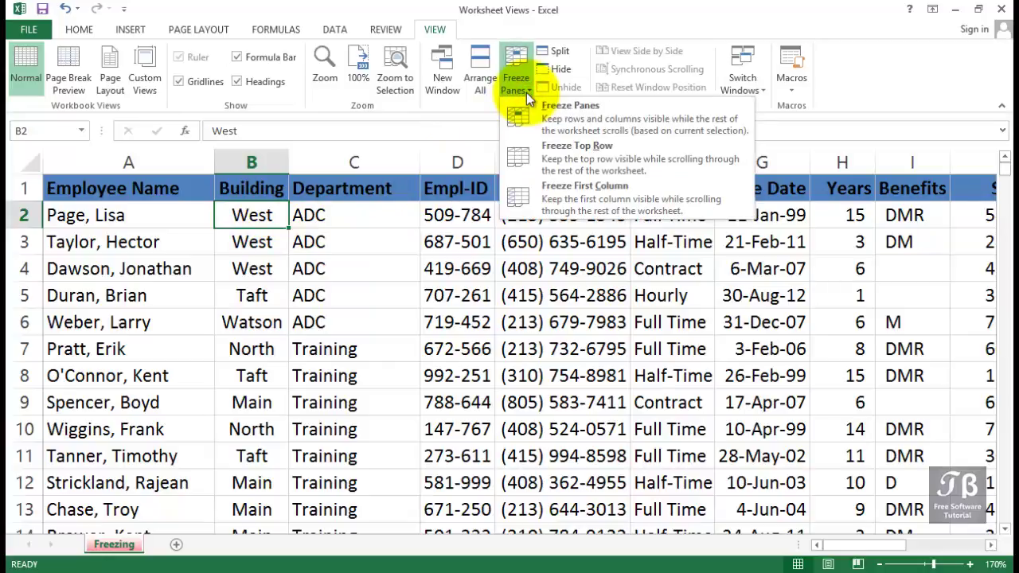
left_click(538, 132)
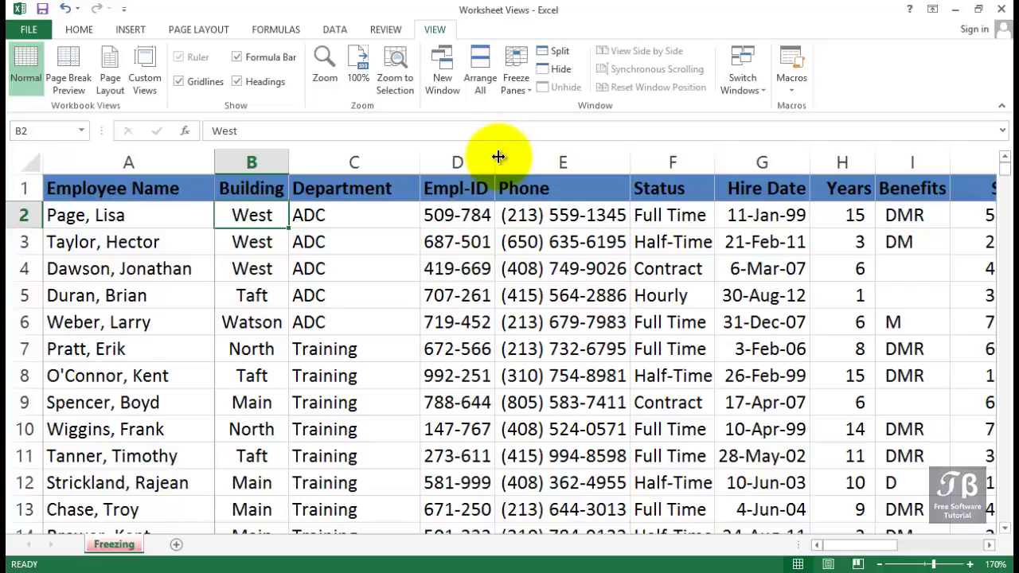
scroll(499, 165, "down", 2)
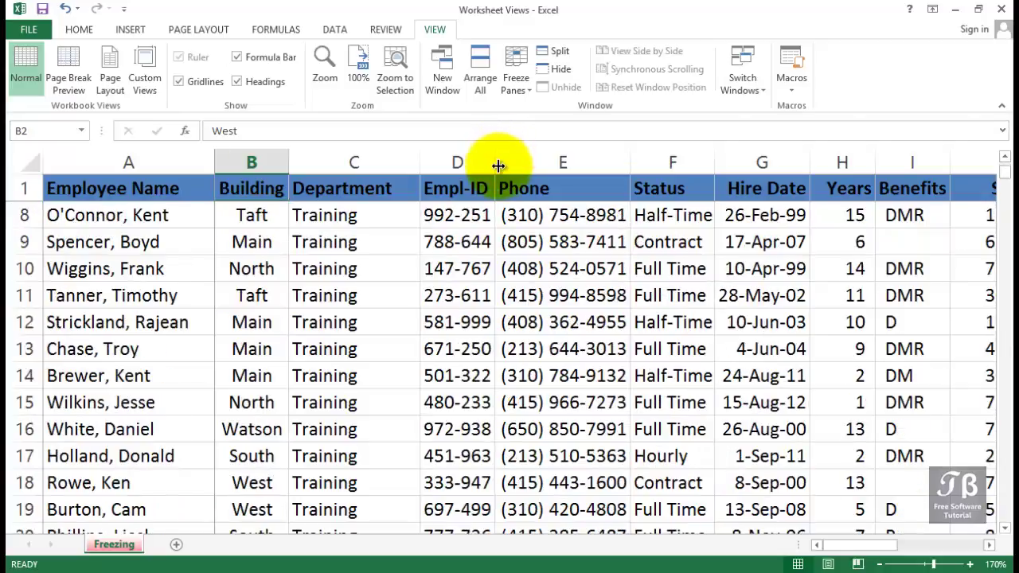
scroll(498, 166, "down", 2)
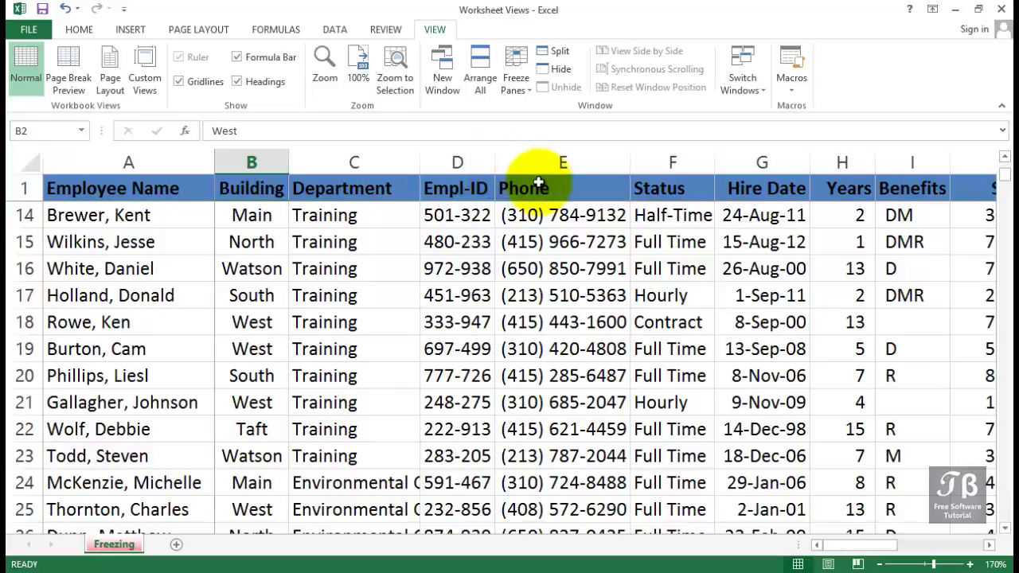
mouse_move(858, 544)
left_mouse_down()
mouse_move(902, 548)
mouse_move(857, 550)
left_mouse_up()
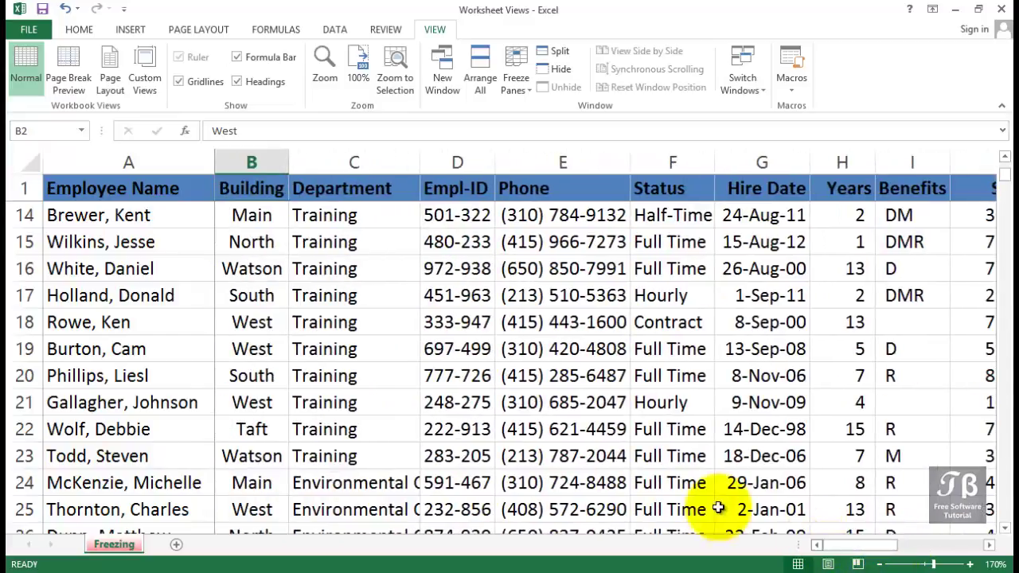
scroll(541, 404, "up", 4)
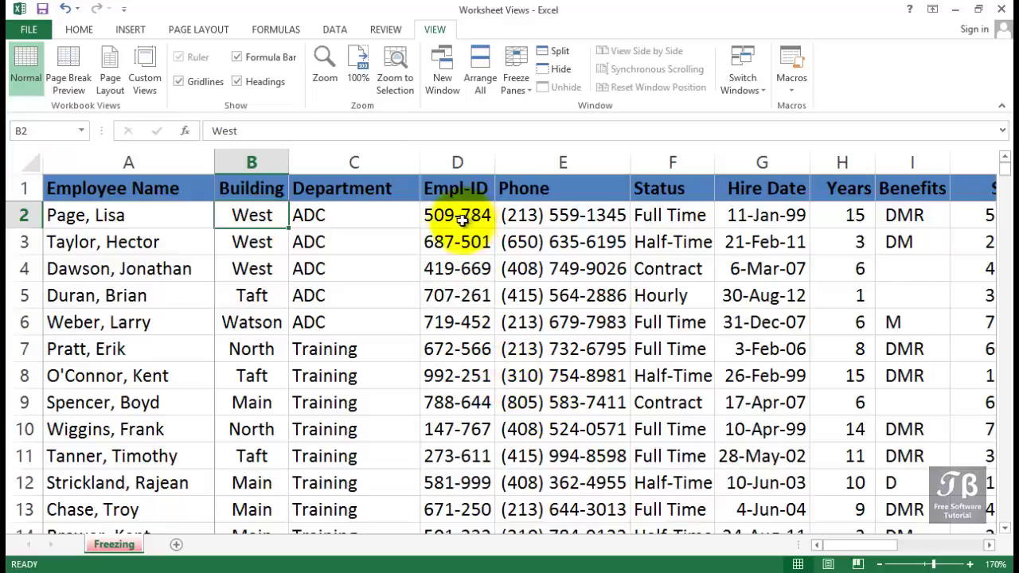
left_click(413, 221)
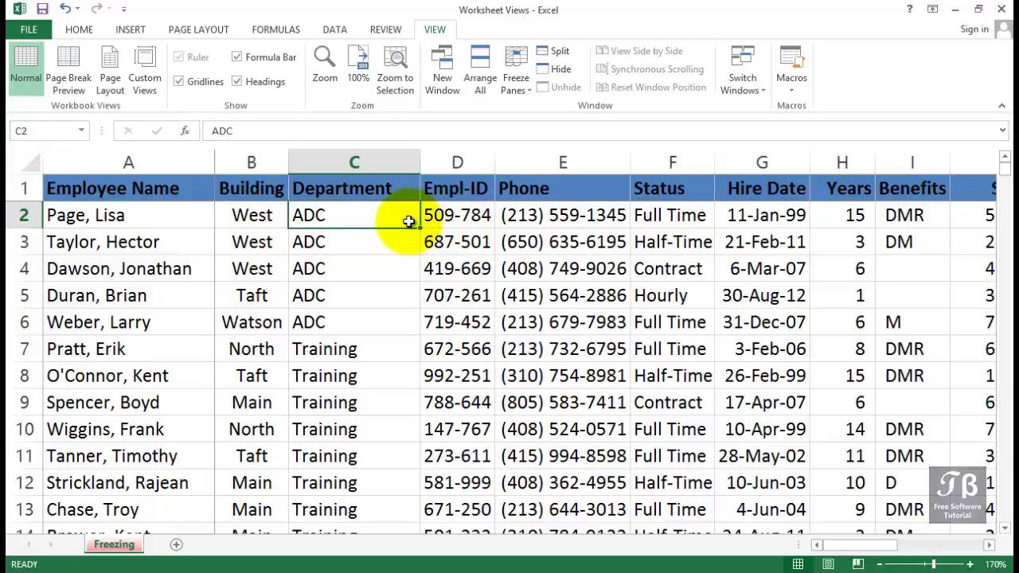
left_click_drag(177, 162, 239, 162)
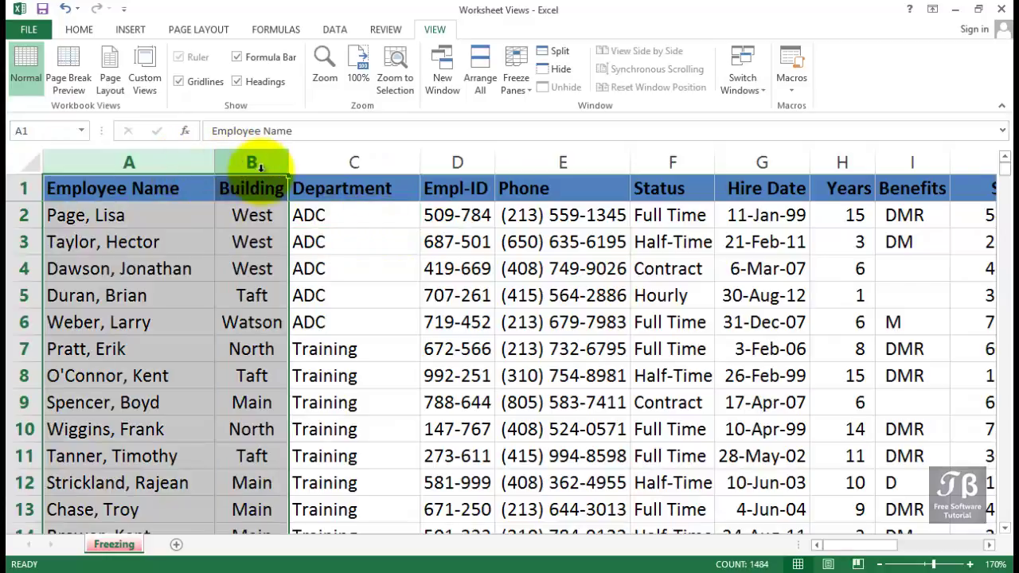
left_click(23, 191)
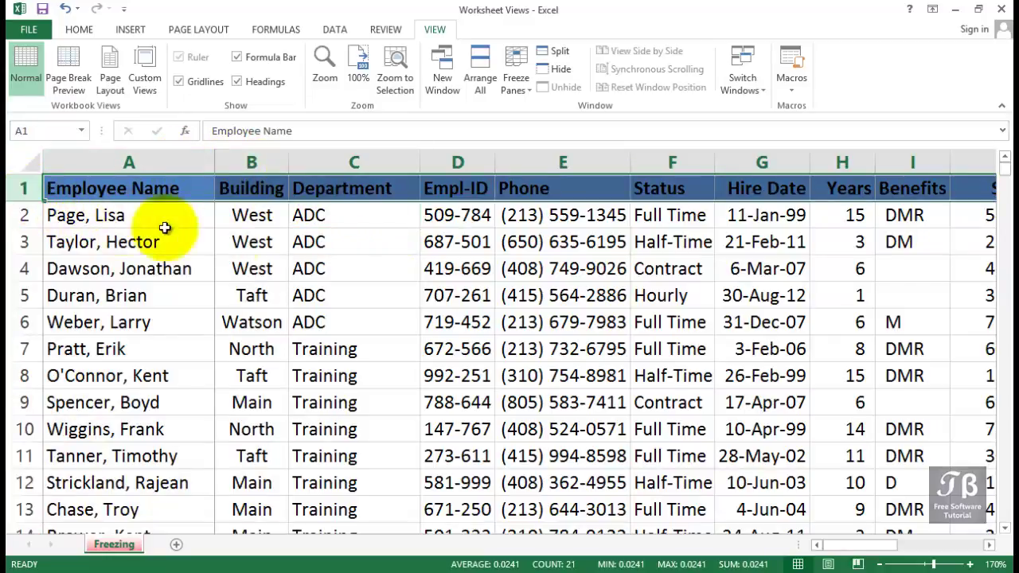
left_click(326, 215)
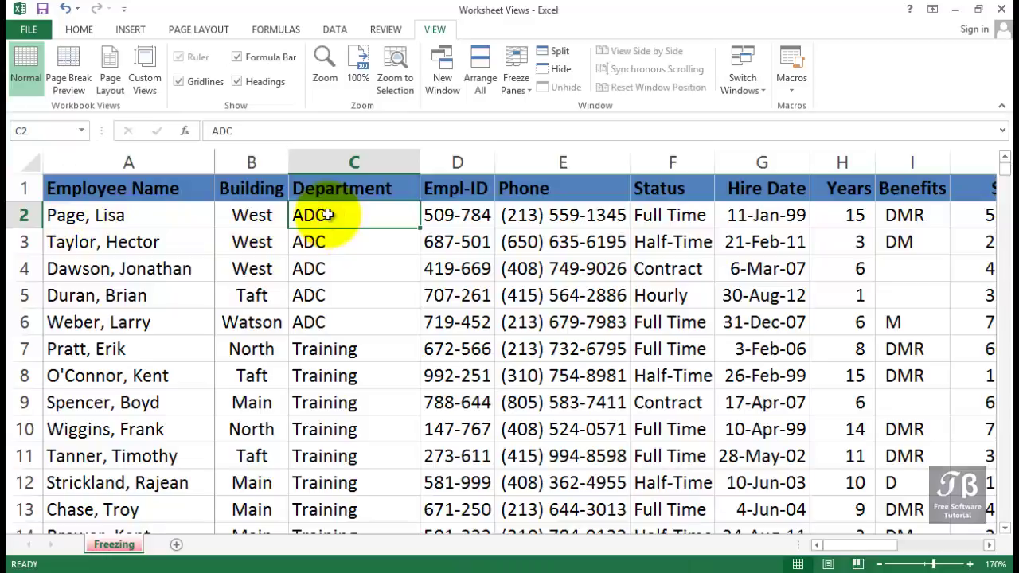